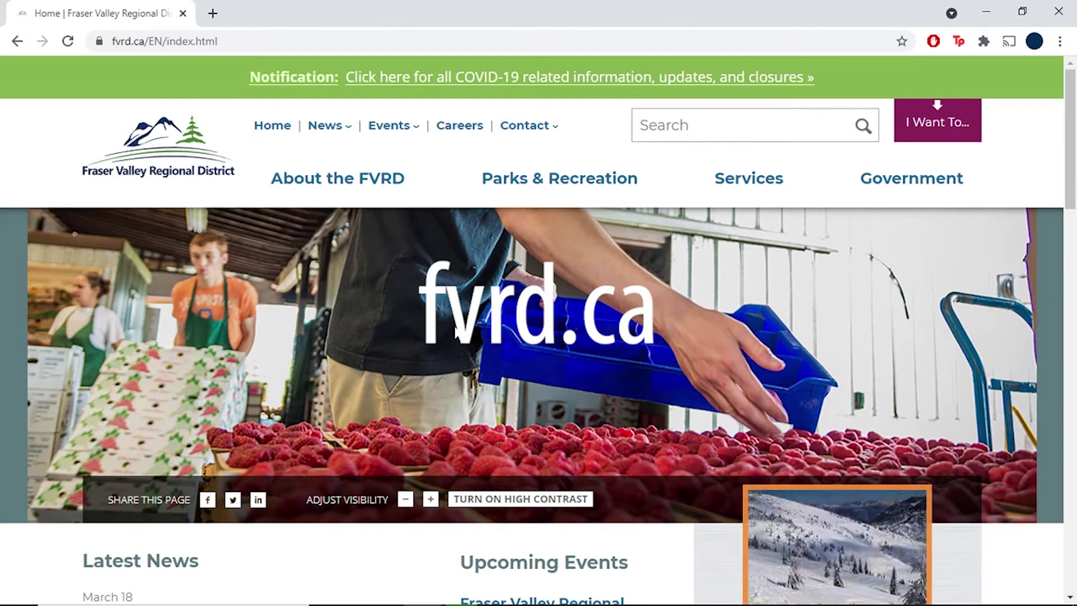
- Launch the FVRD Web Map from the Mapping services page and accept its terms of use
mouse_move(746, 190)
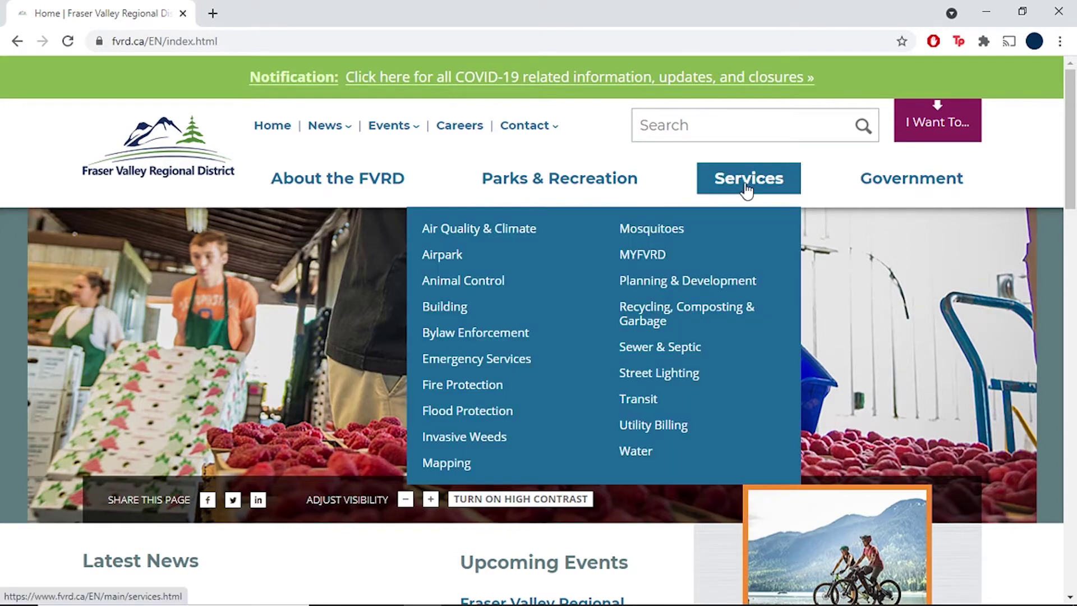
left_click(467, 466)
scroll(469, 444, "down", 5)
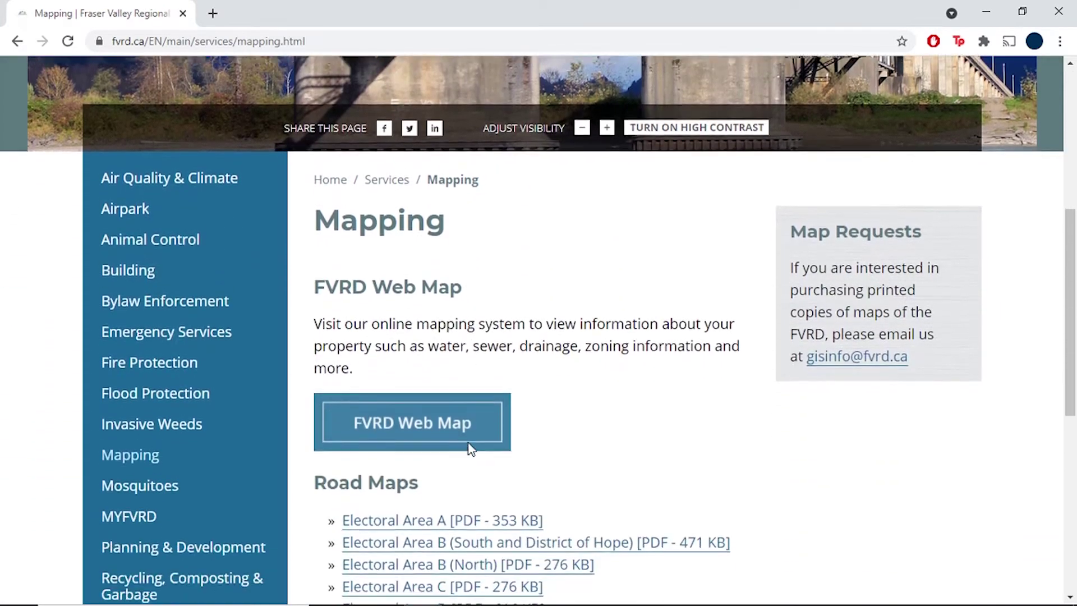
left_click(469, 403)
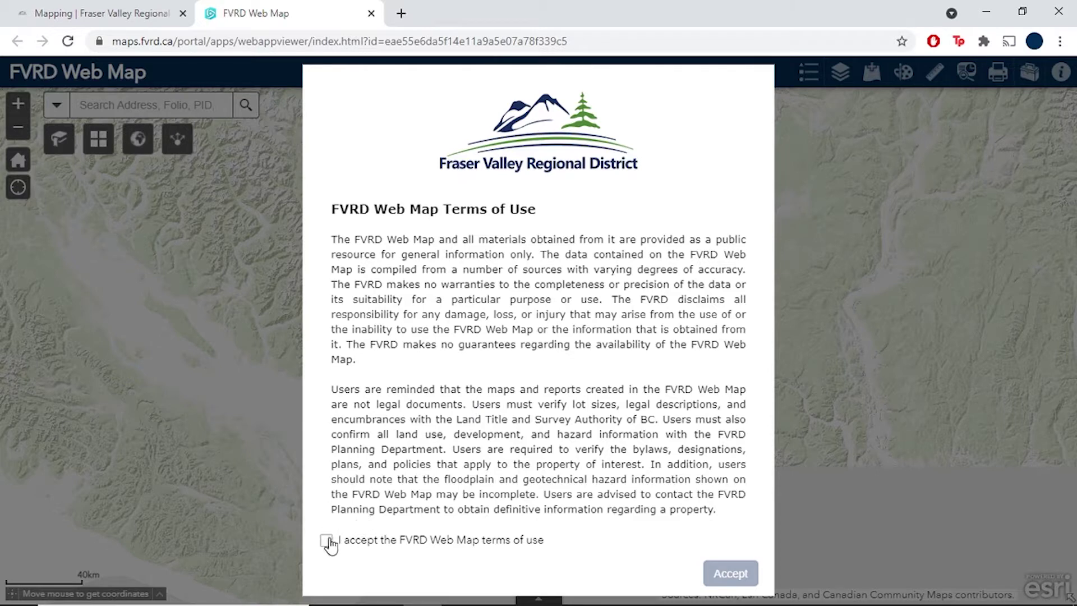
left_click(327, 541)
left_click(723, 576)
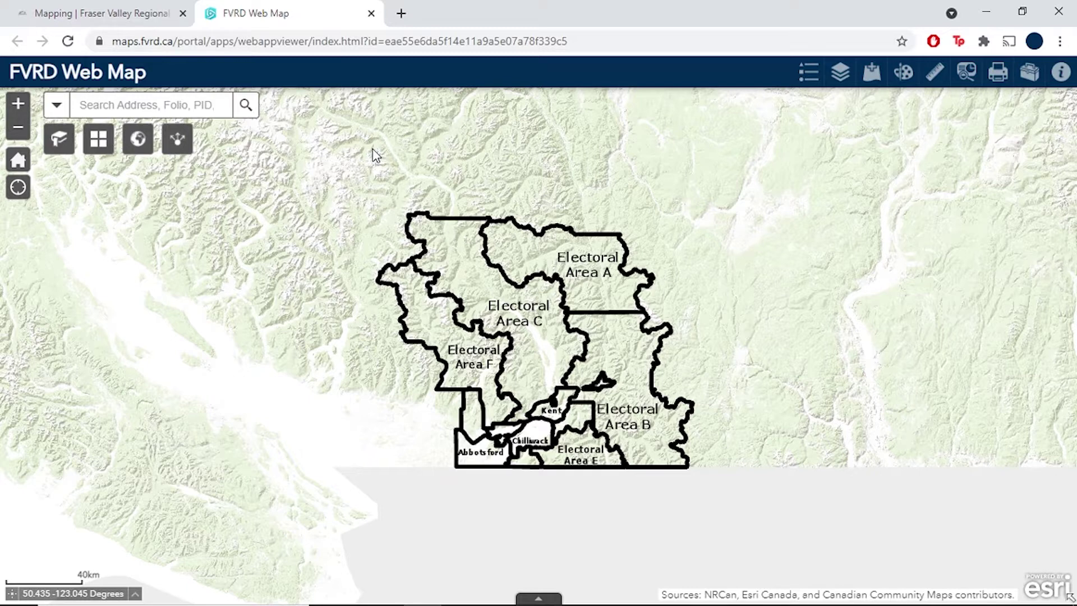
- Switch the basemap to Imagery and zoom to the property parcel found by its street address
left_click(100, 143)
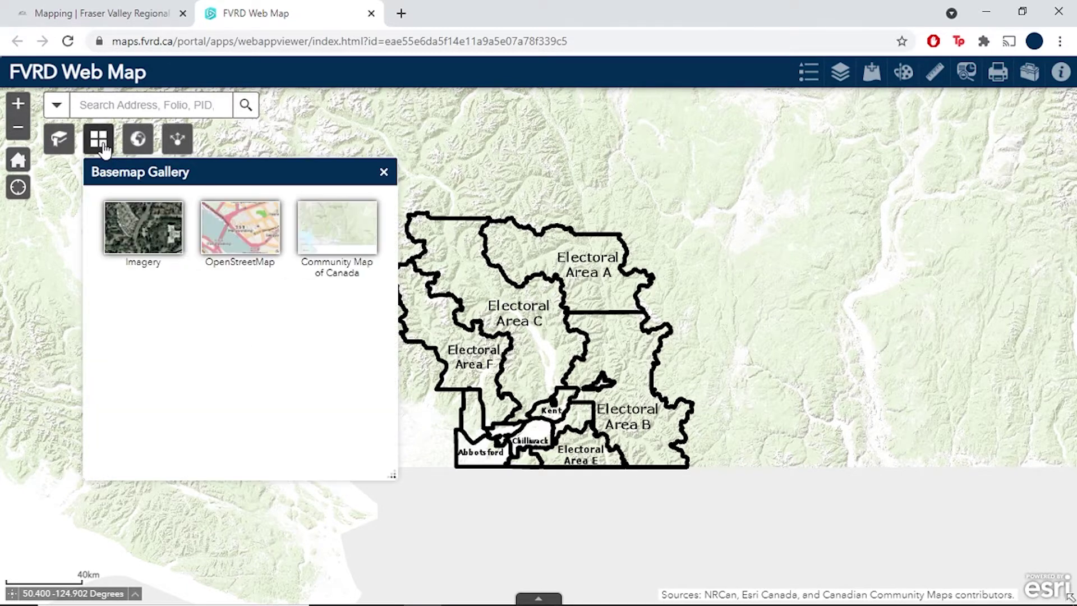
left_click(159, 239)
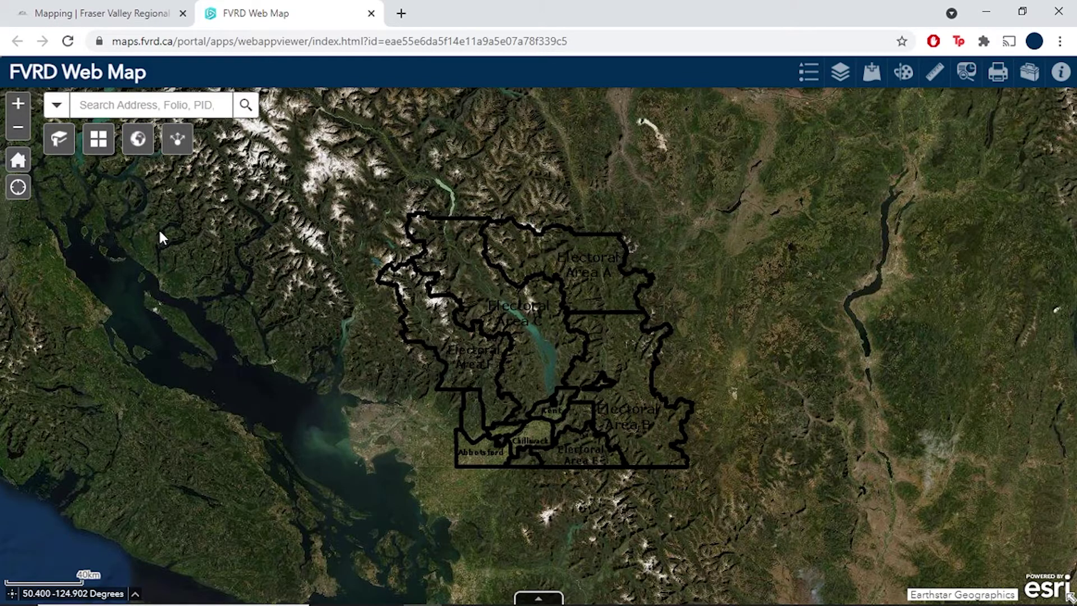
left_click(209, 106)
type("1")
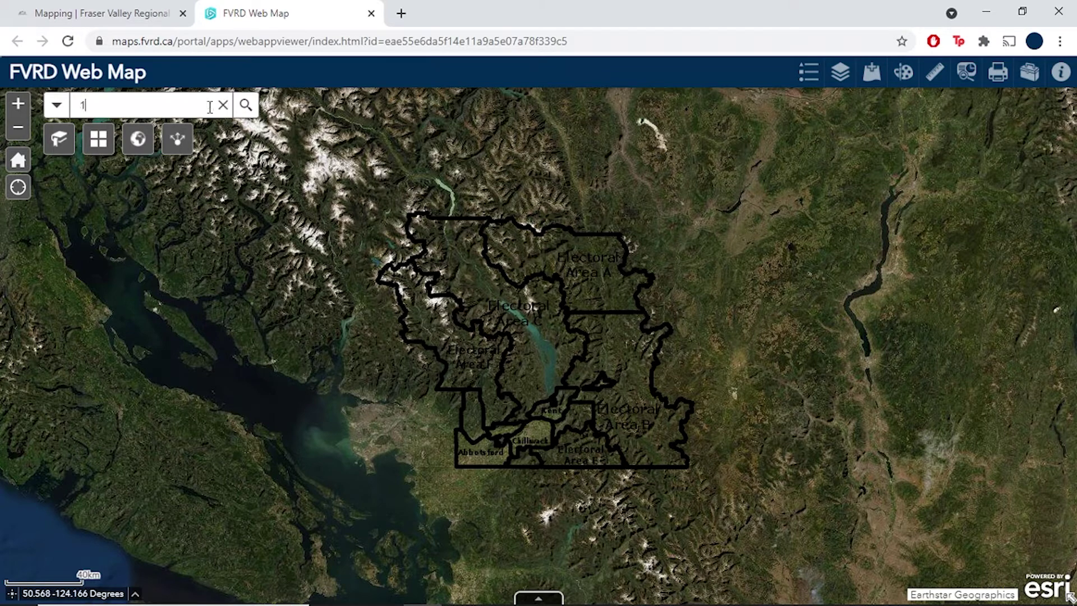
type("0220 north dero")
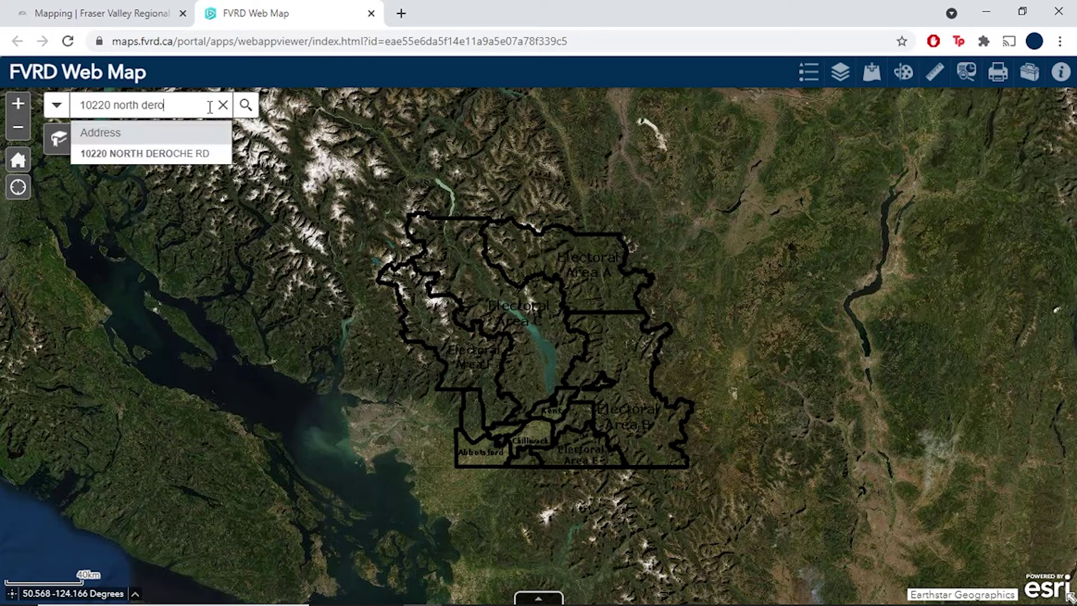
left_click(203, 162)
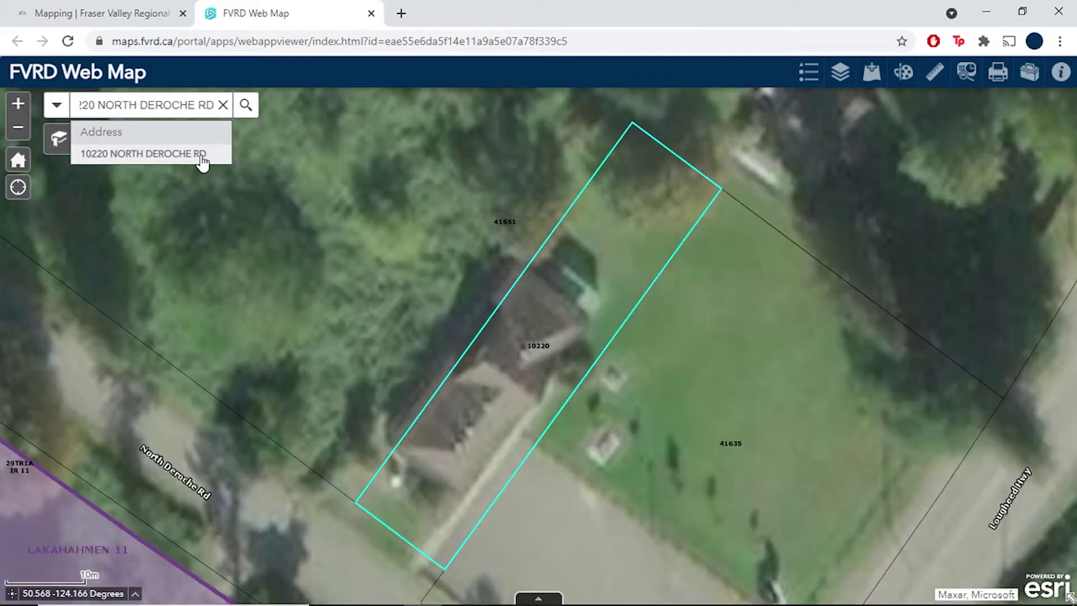
- Show the layer list, open the outlined parcel's details, and follow its P-2 Zoning bylaw link
left_click(848, 83)
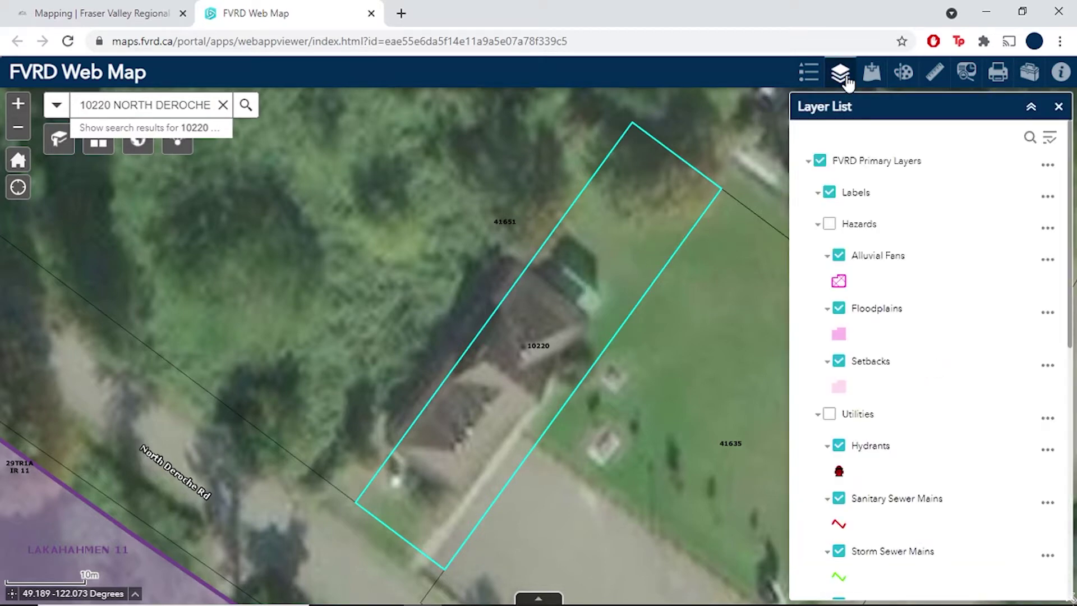
scroll(330, 249, "down", 1)
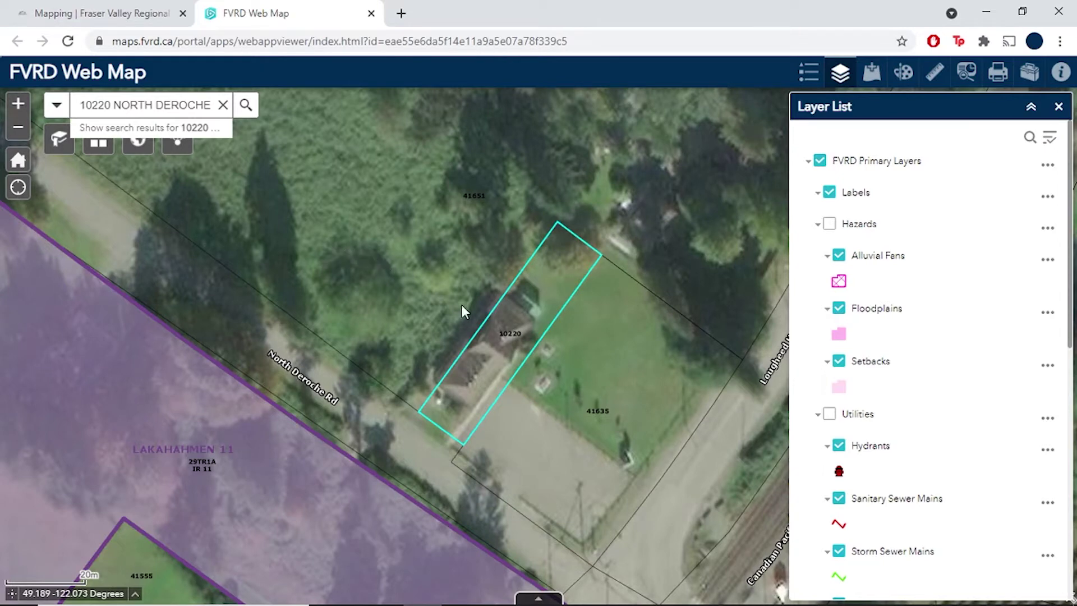
left_click(487, 341)
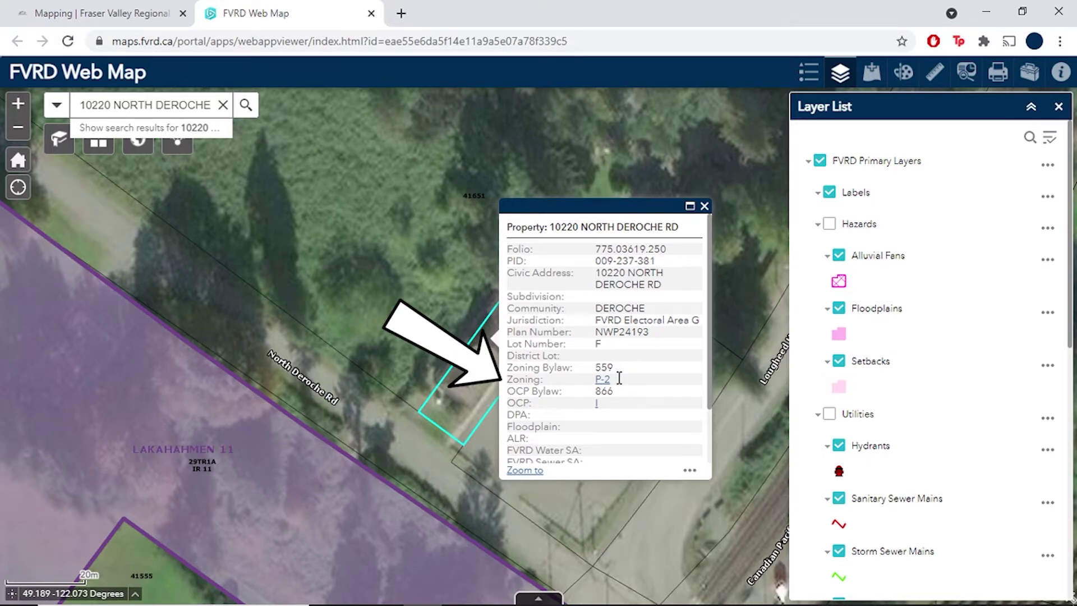
left_click(601, 381)
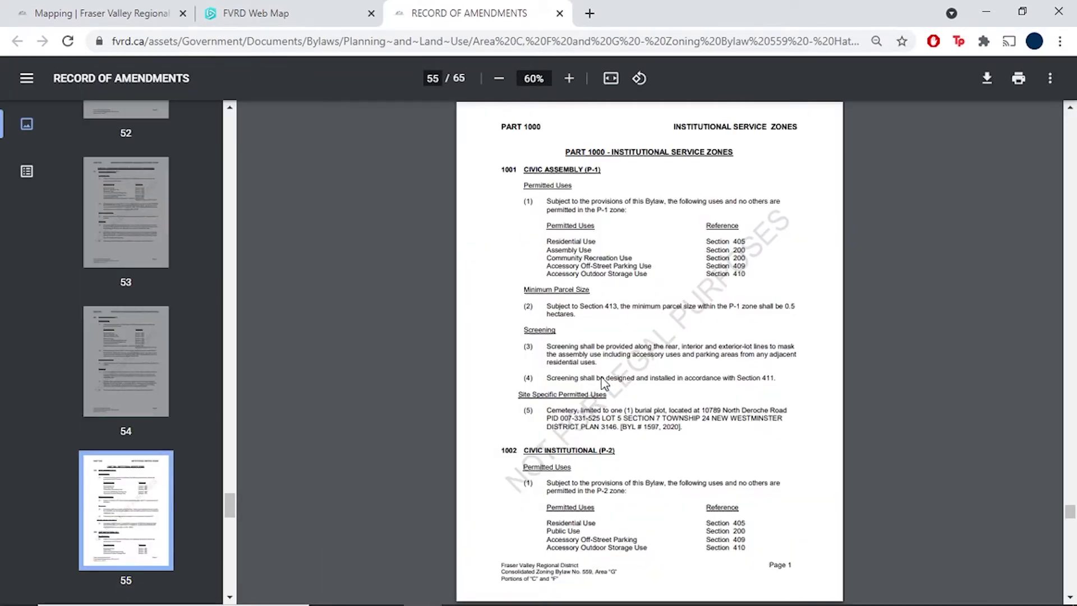
- Read section 1002 P-2 Civic Institutional zone and the bylaw contents, then close the PDF tab
scroll(602, 381, "down", 3)
scroll(603, 383, "down", 2)
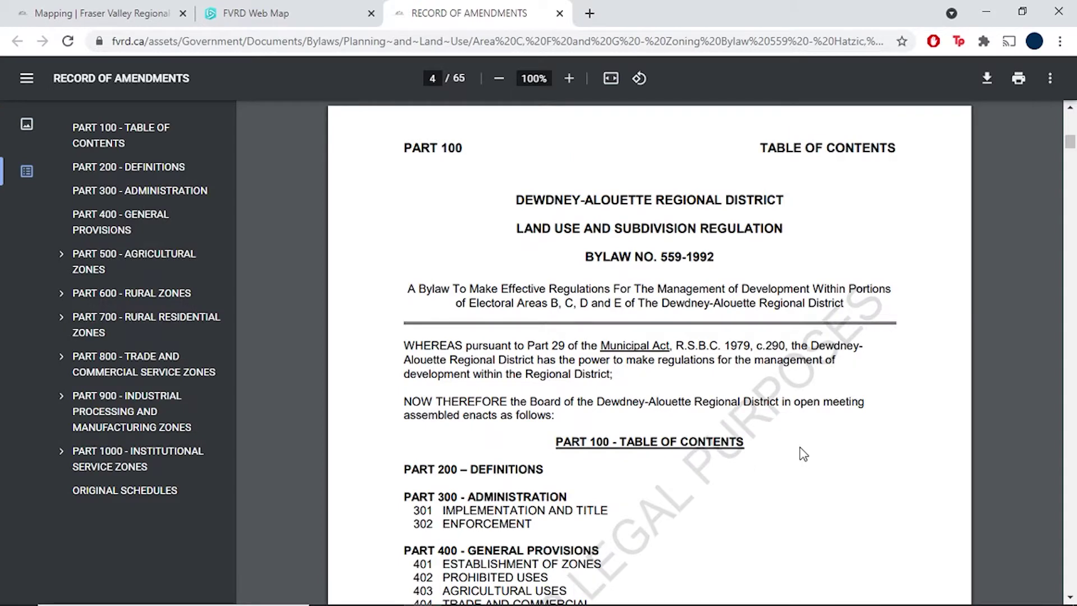
scroll(803, 454, "down", 4)
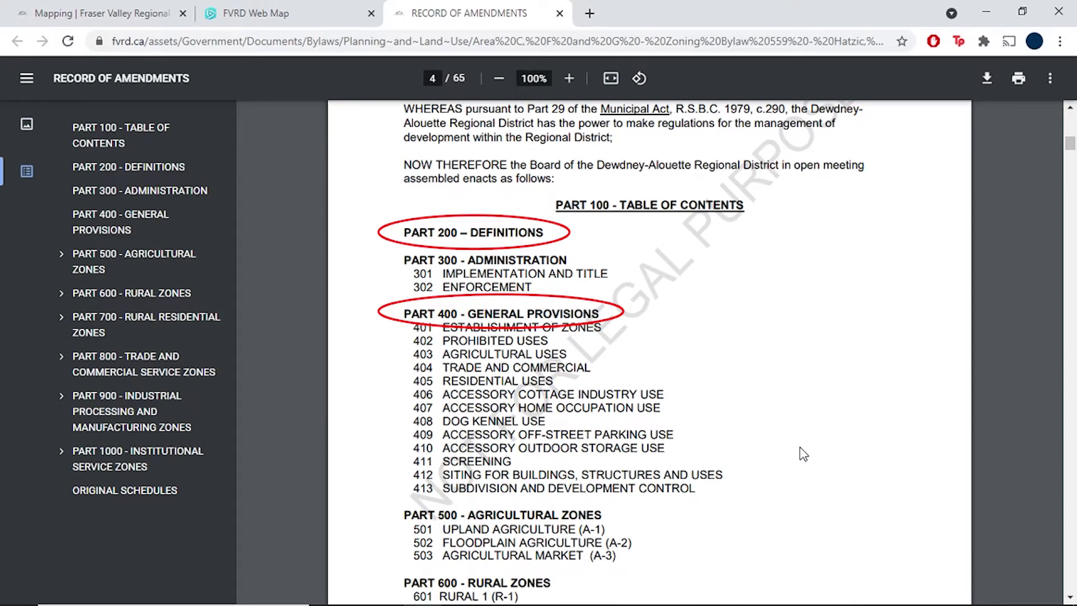
key("ctrl+w")
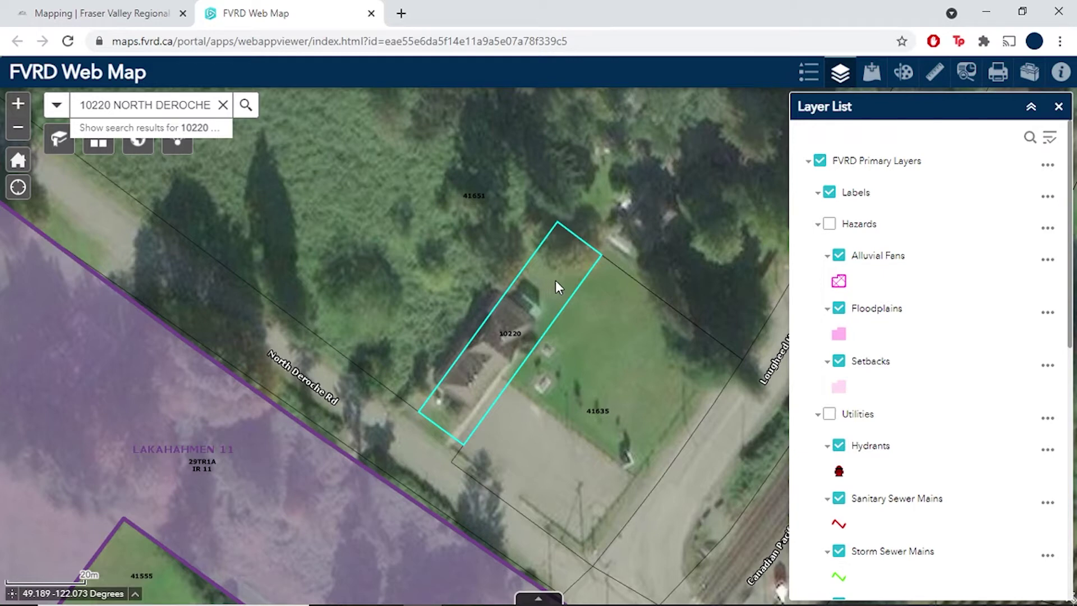
- Toggle the Zoning layer on and off, then open the parcel's OCP Bylaw 866 from its popup
scroll(901, 352, "down", 4)
scroll(903, 355, "down", 5)
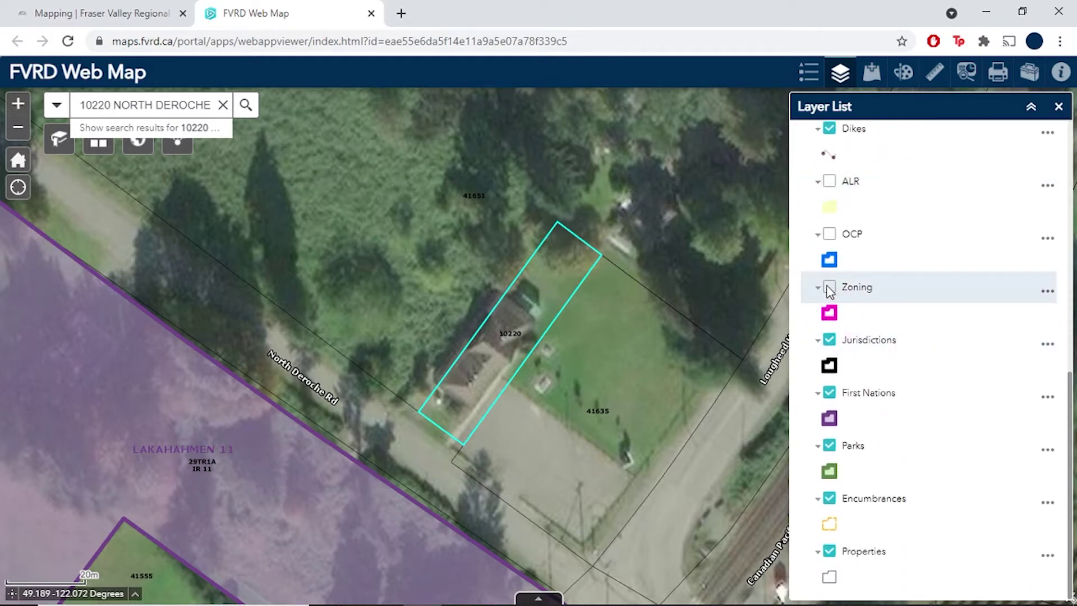
left_click(829, 288)
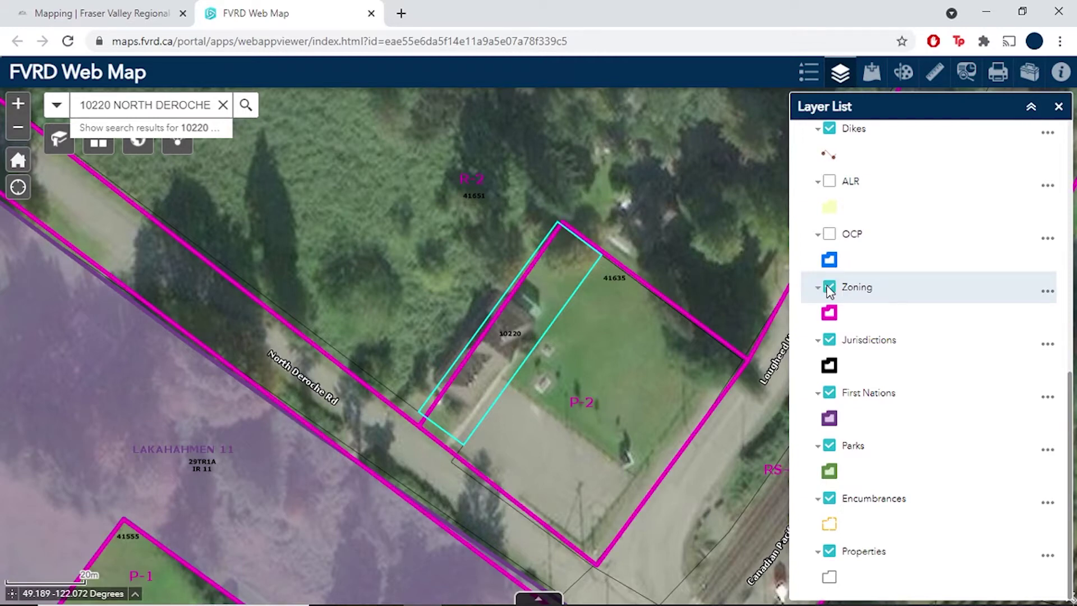
left_click(829, 288)
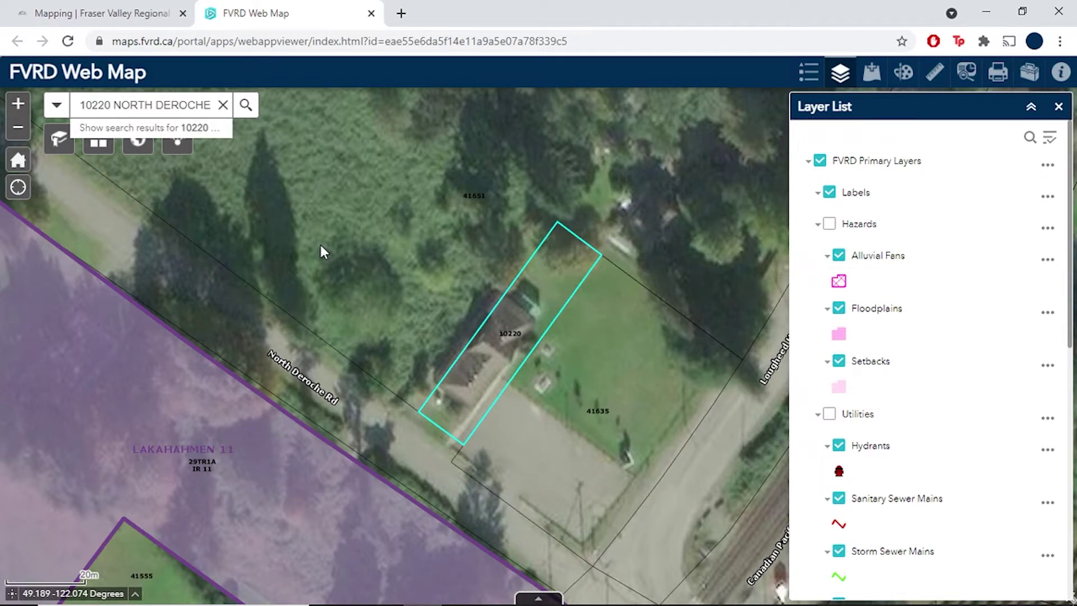
left_click(488, 343)
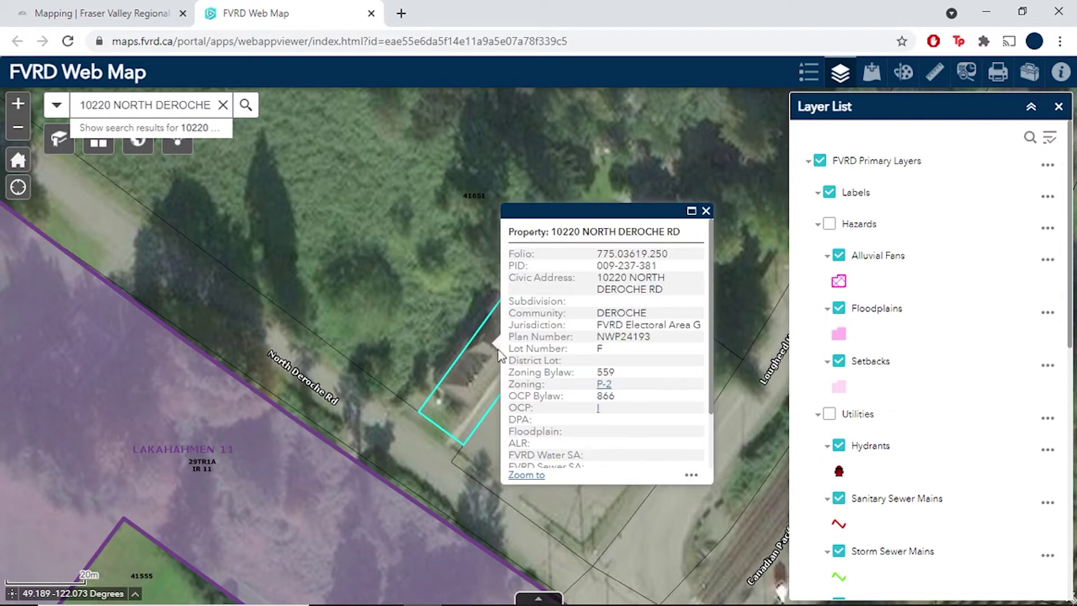
left_click(598, 409)
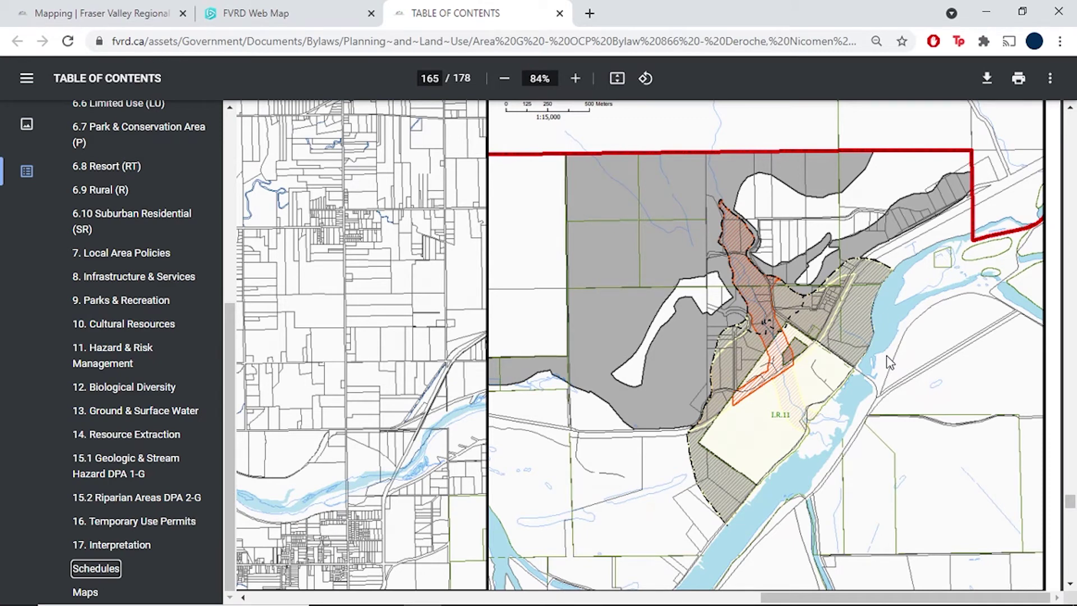
- Review the Area G schedule map and section 15.1 hazard permit area, then close the OCP PDF
scroll(687, 279, "down", 5)
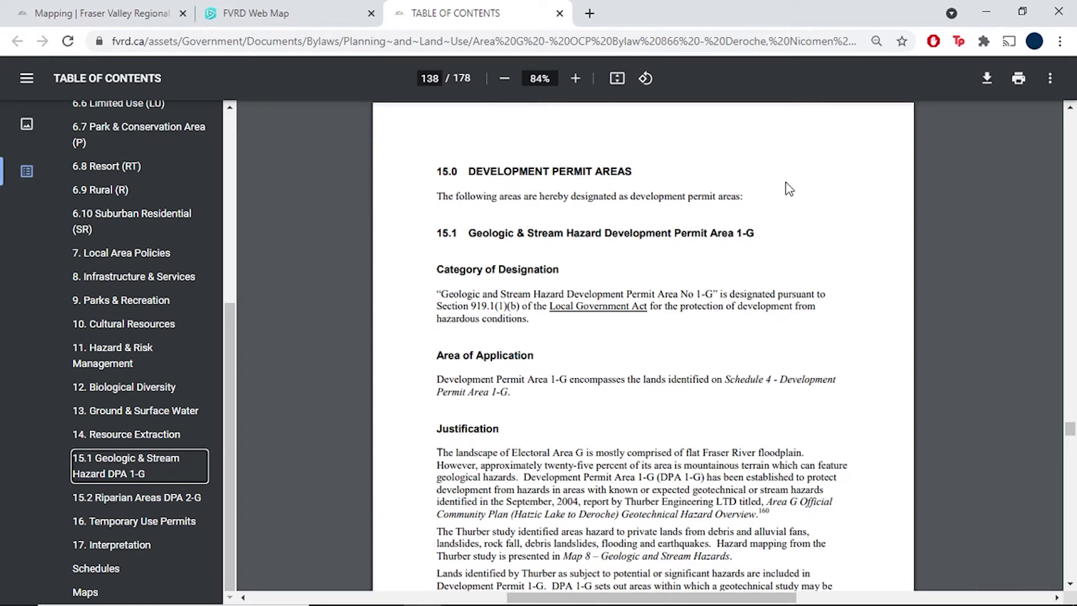
key("ctrl+w")
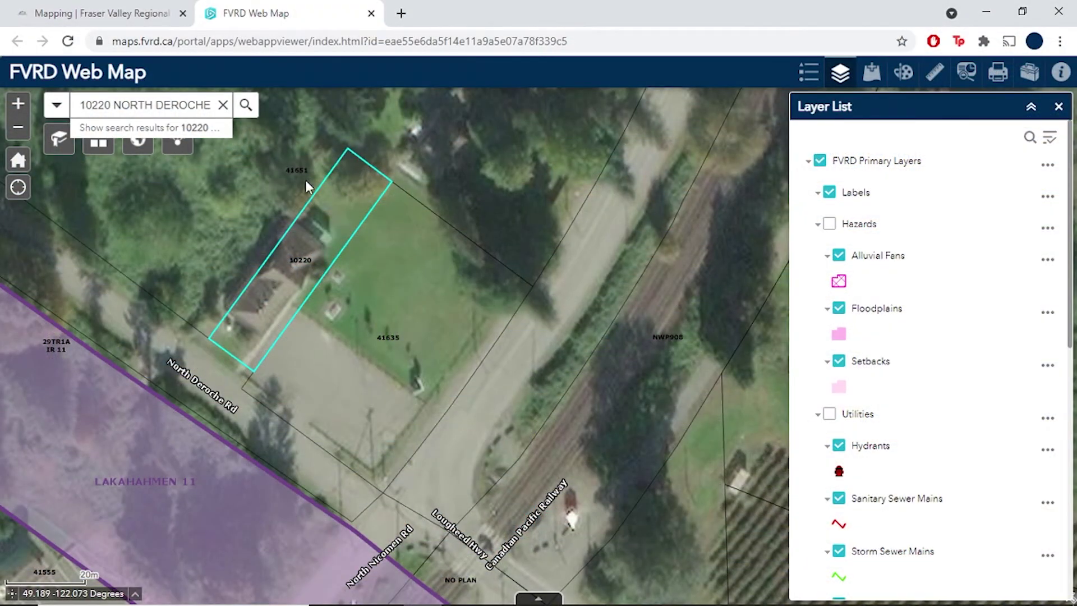
scroll(973, 308, "down", 9)
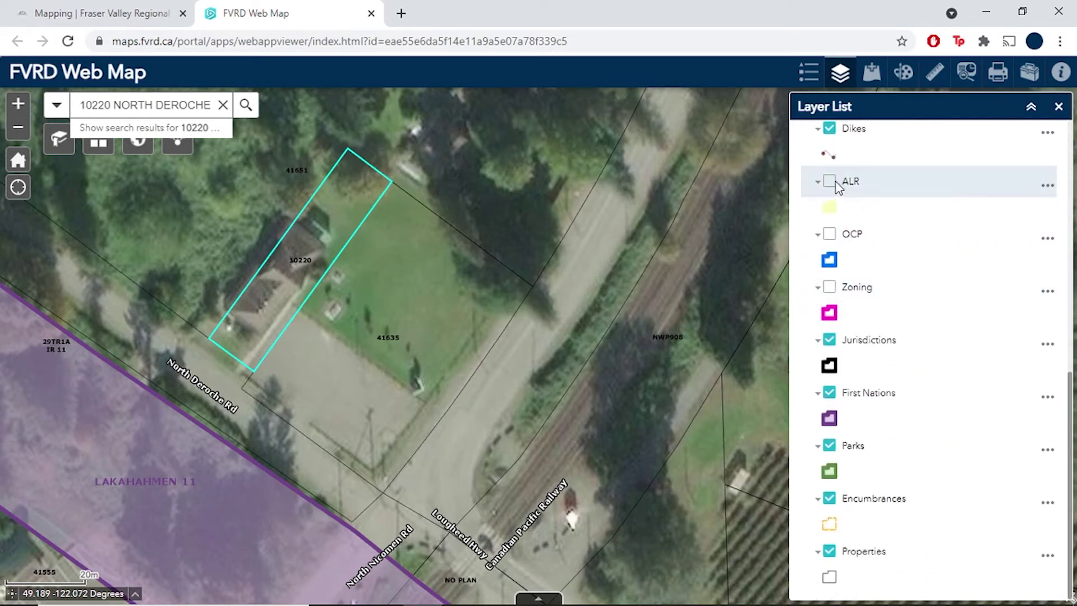
left_click(834, 181)
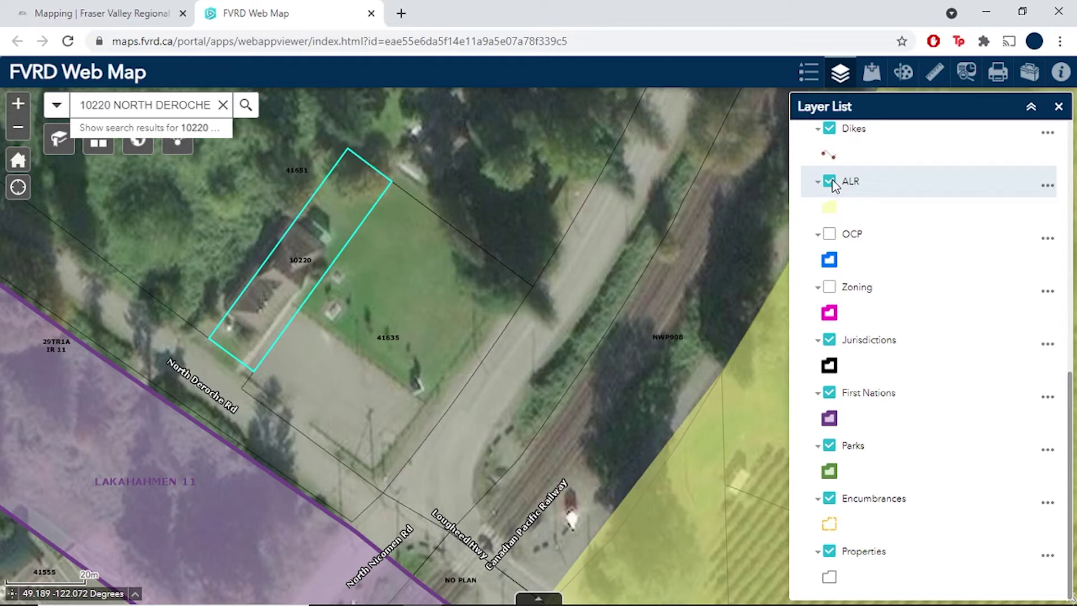
left_click(834, 181)
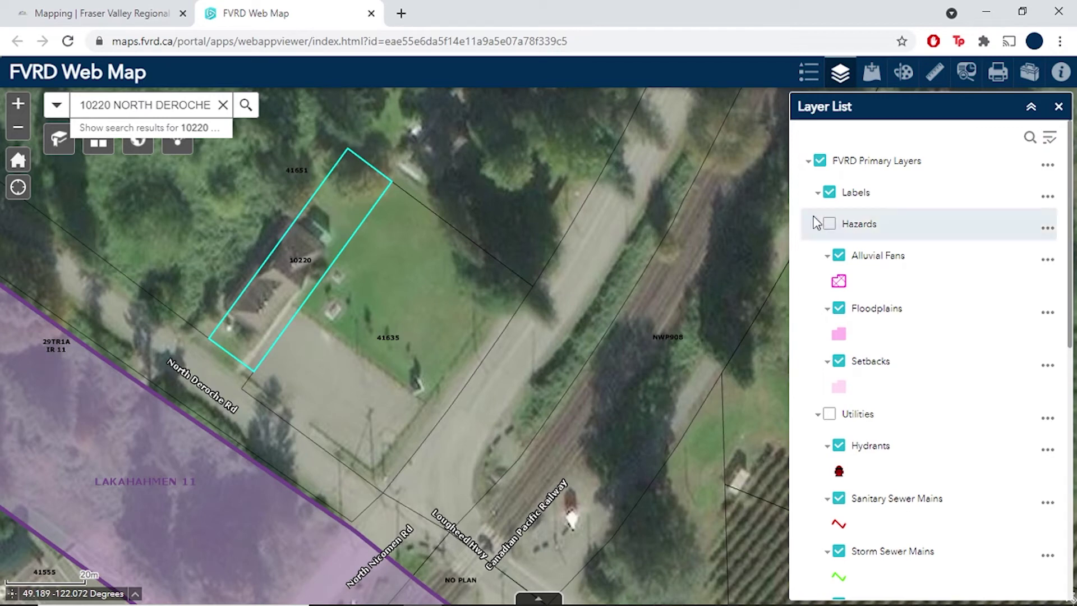
- Turn on the Hazards layer to check the parcel for hazard areas
left_click(829, 224)
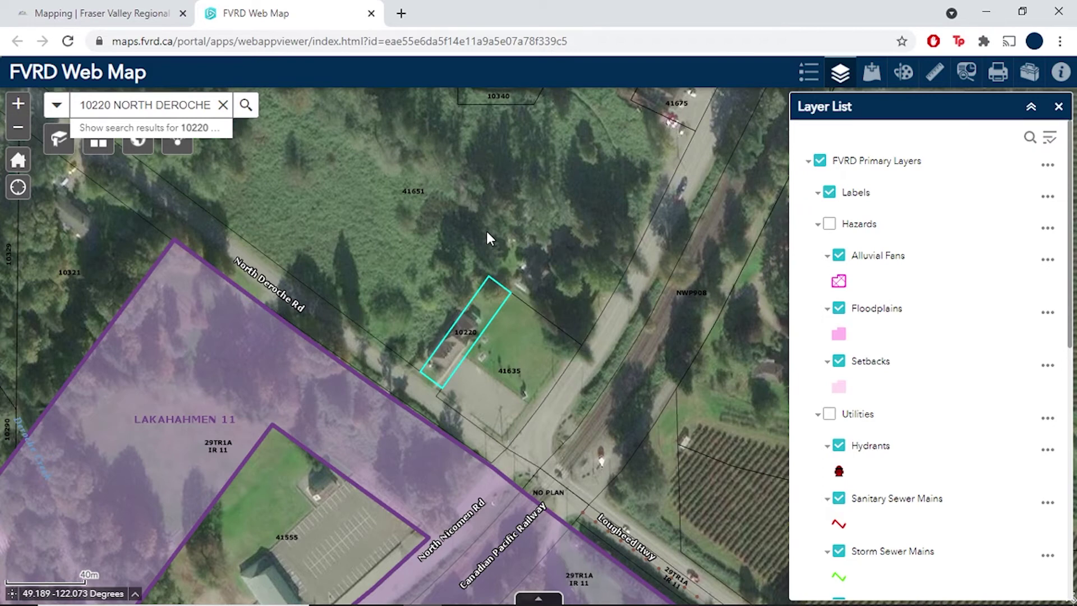
- Add the Water Service Areas and Sanitary Sewer Service Areas layers, then pan east across the farmland
left_click(872, 73)
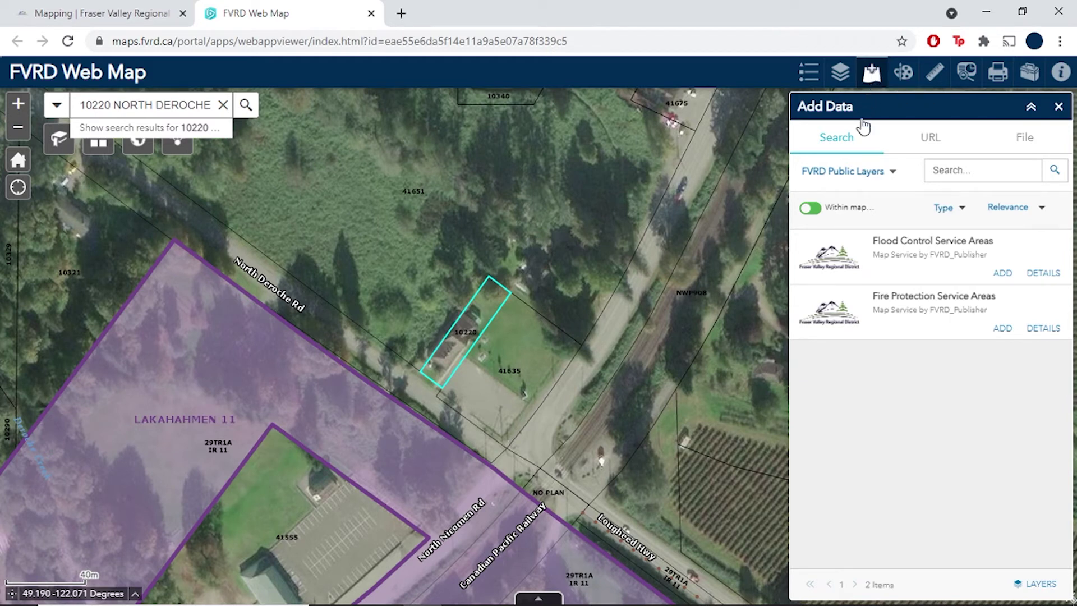
left_click(812, 209)
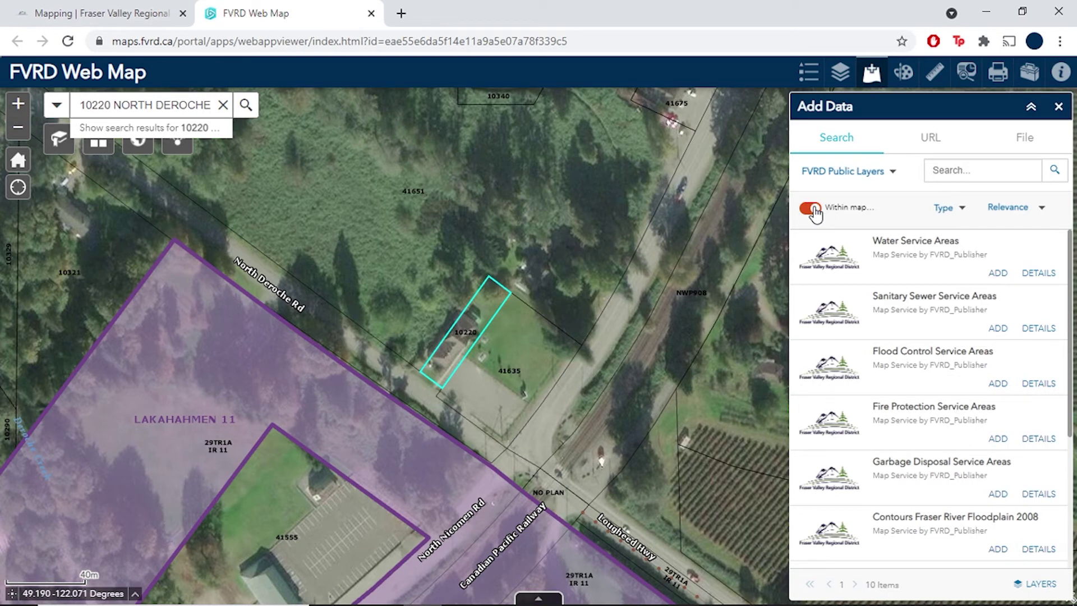
left_click(997, 274)
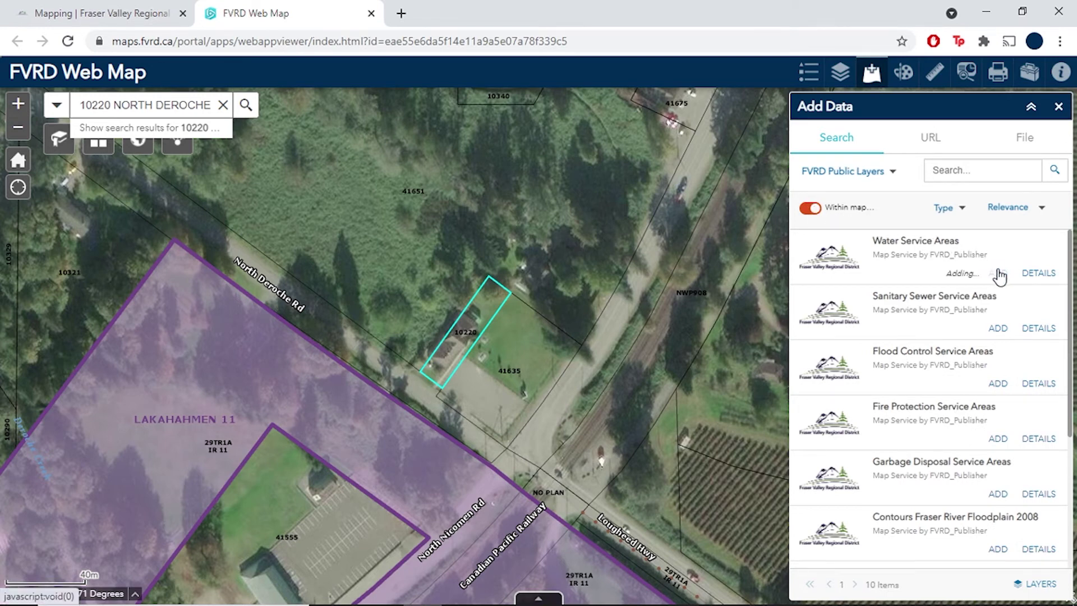
left_click(998, 329)
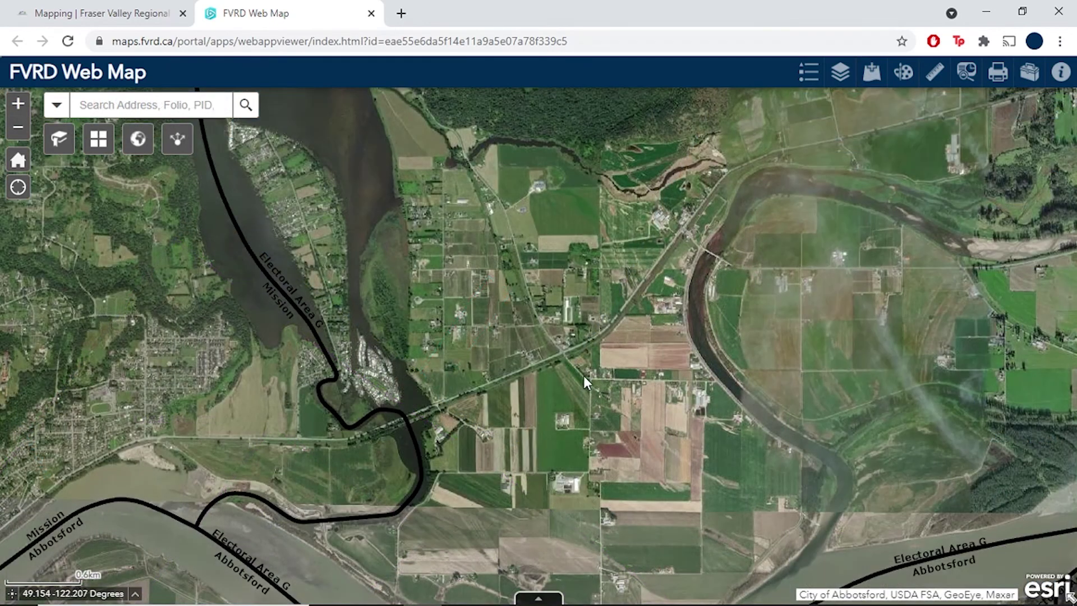
left_click_drag(674, 315, 367, 396)
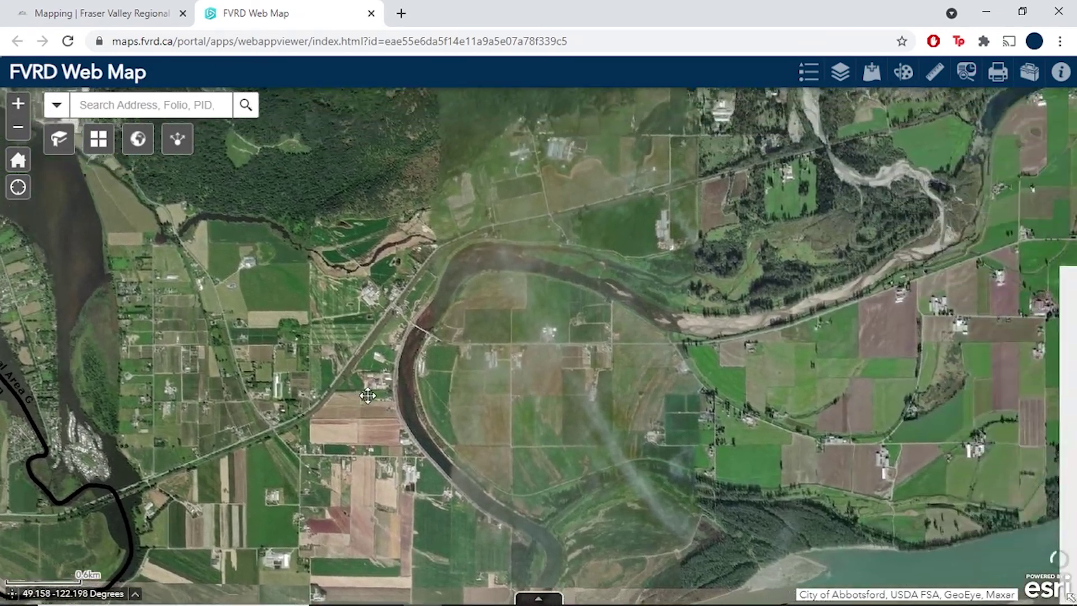